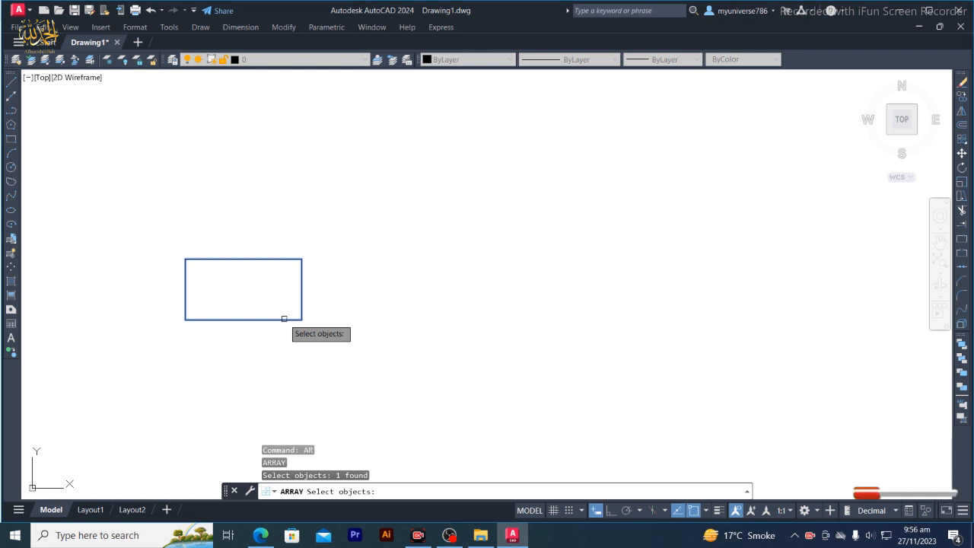
Make a rectangular array from the selected rectangle
{"action": "right_click", "coordinate": [284, 319]}
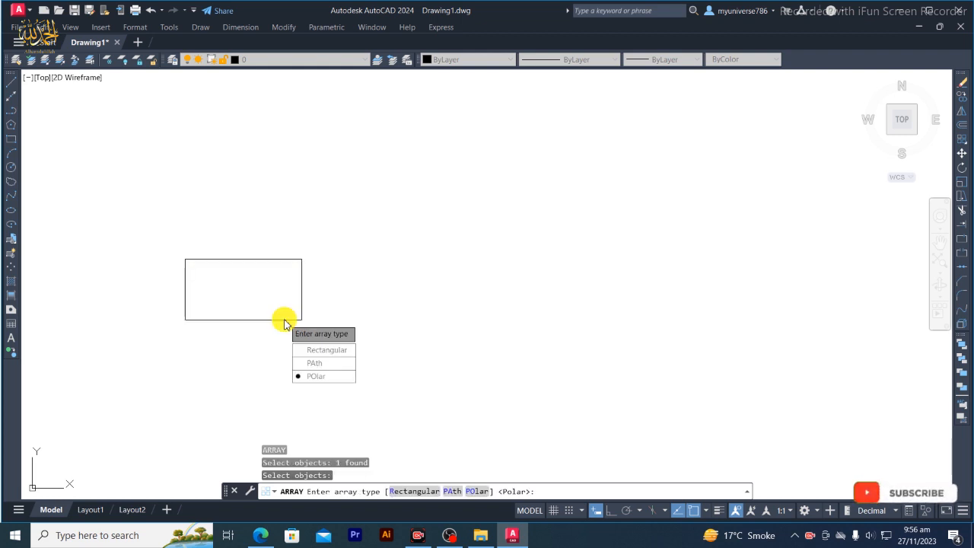
{"action": "left_click", "coordinate": [311, 351]}
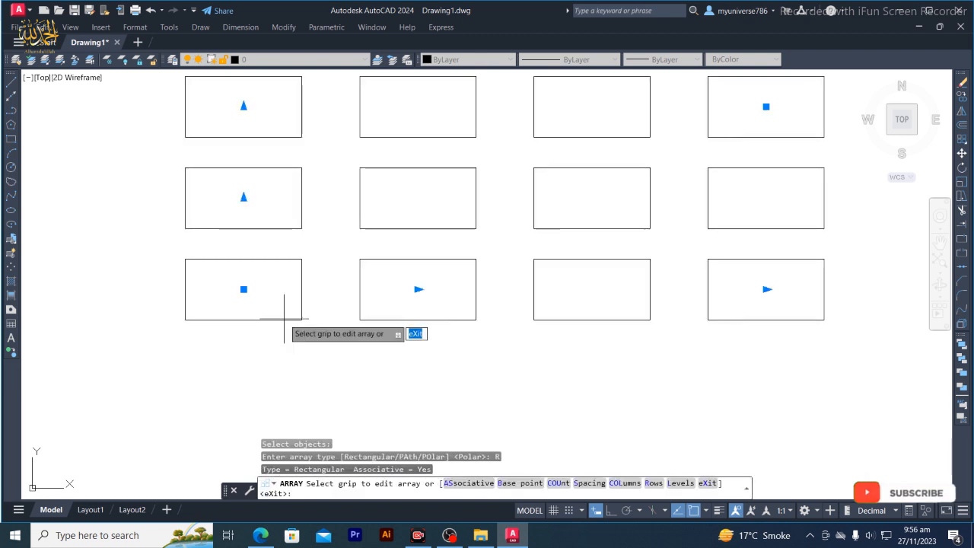
{"action": "scroll", "coordinate": [358, 351], "scroll_direction": "down", "scroll_amount": 4}
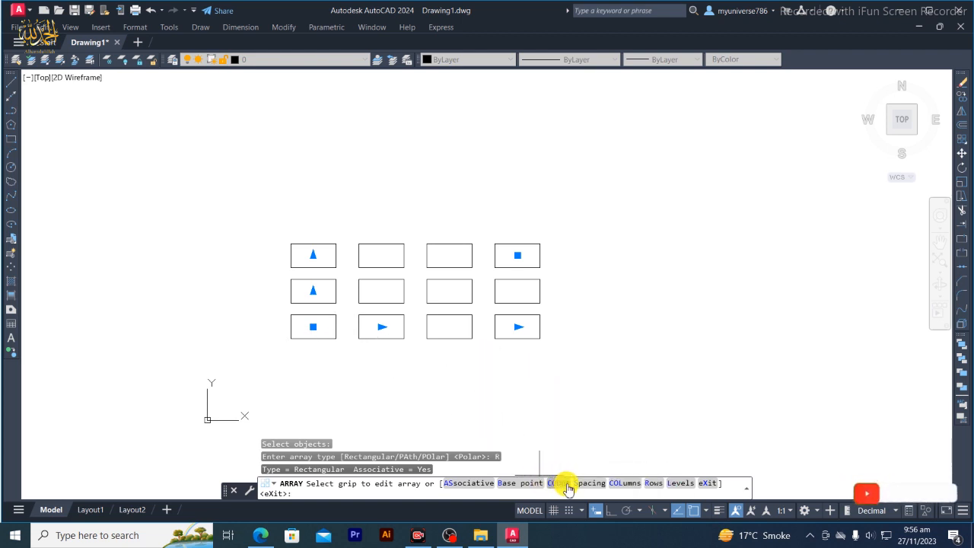
Set the rectangular array to 8 columns and accept the default column spacing
{"action": "left_click", "coordinate": [631, 488]}
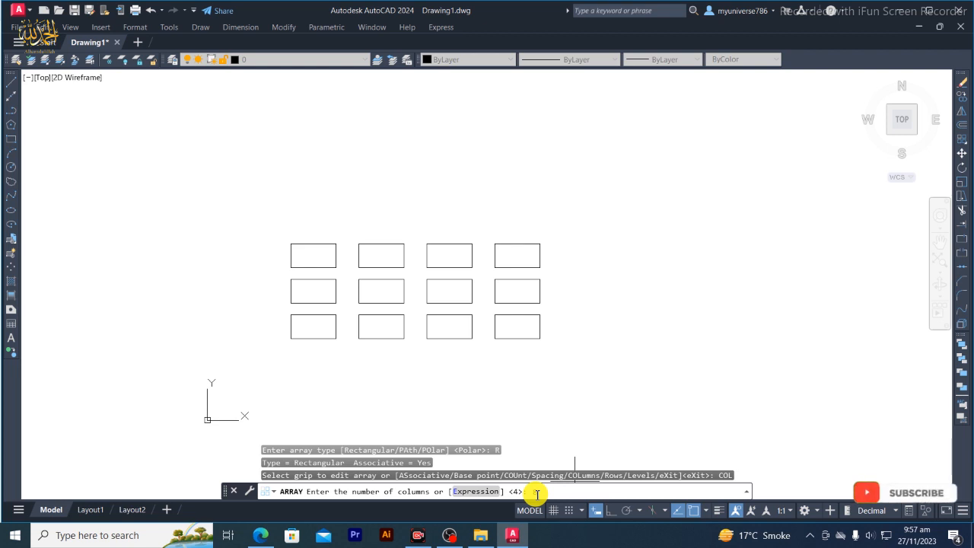
{"action": "type", "text": "8"}
{"action": "key", "text": "Return"}
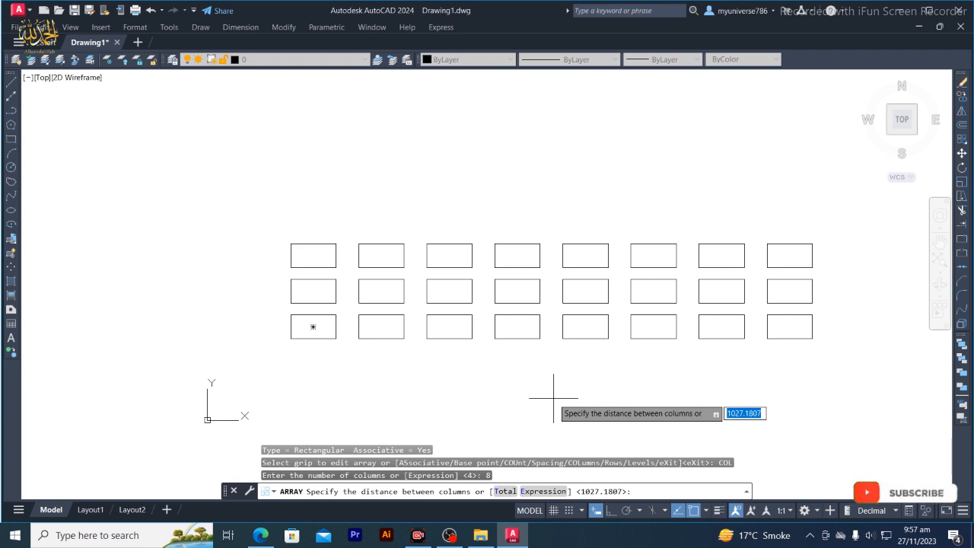
{"action": "key", "text": "Return"}
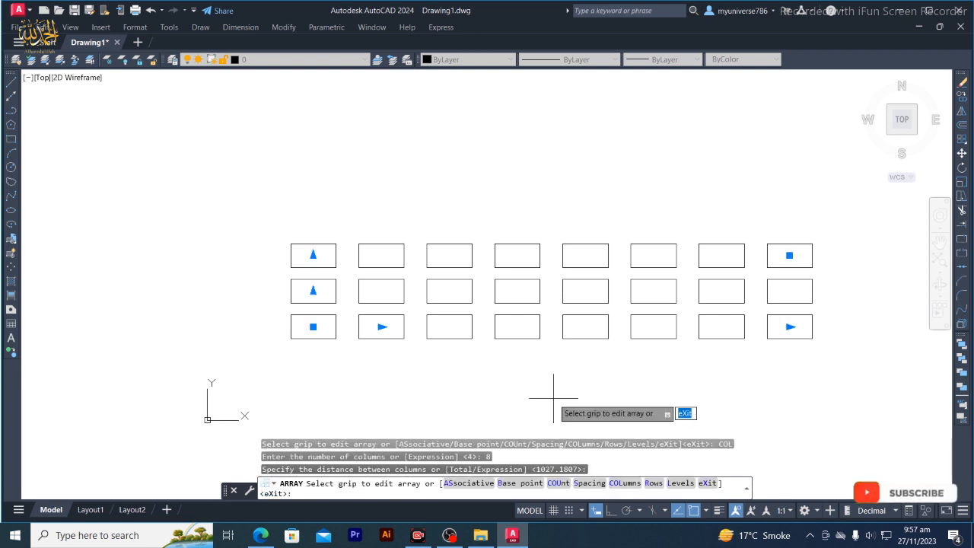
Set the rectangular array to 10 rows and end the array command
{"action": "left_click", "coordinate": [656, 487]}
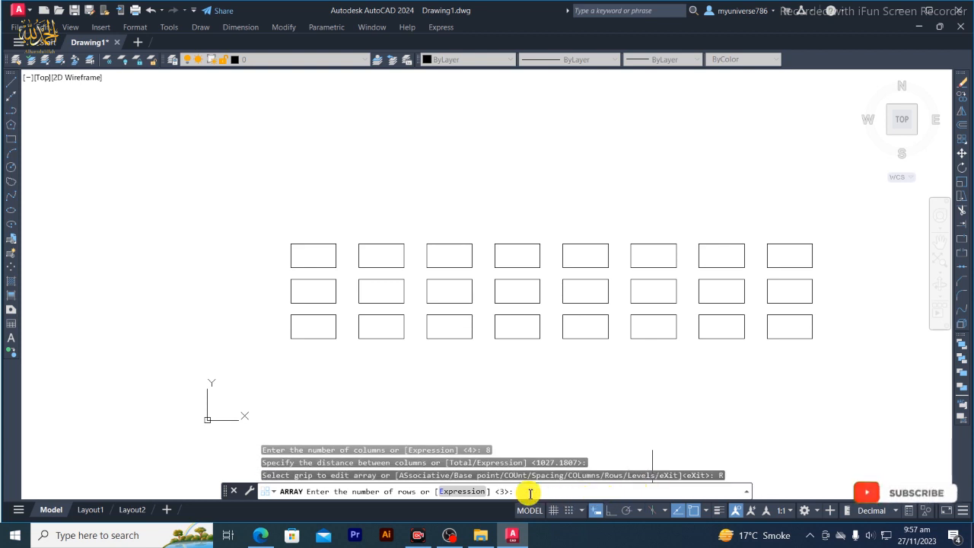
{"action": "type", "text": "10"}
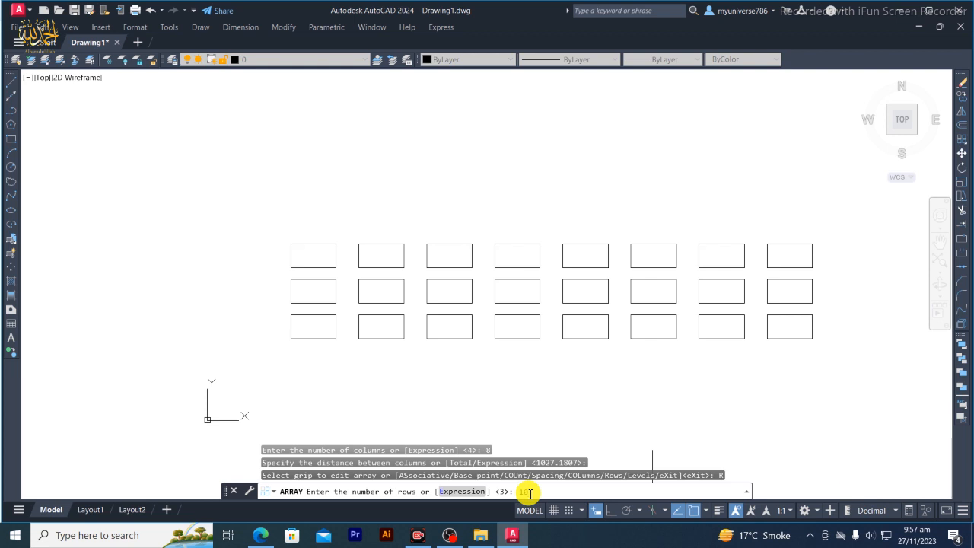
{"action": "key", "text": "Return"}
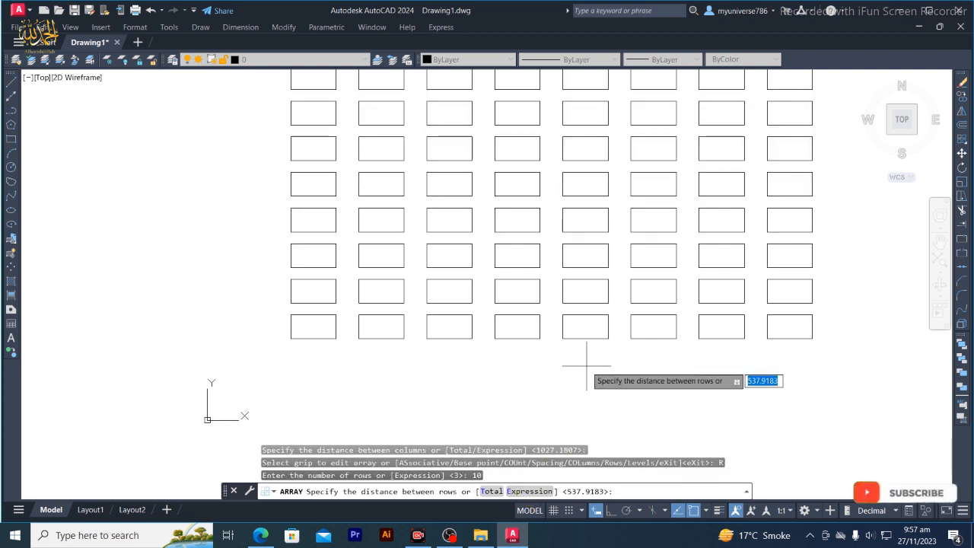
{"action": "scroll", "coordinate": [587, 365], "scroll_direction": "down", "scroll_amount": 2}
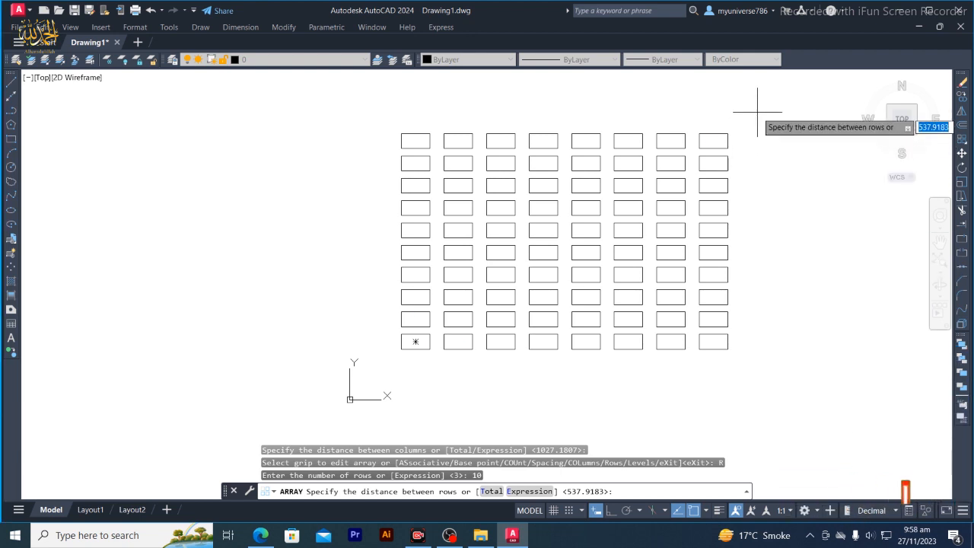
{"action": "key", "text": "Escape"}
{"action": "key", "text": "Escape"}
{"action": "key", "text": "Escape"}
Select the entire rectangular array and erase it from the drawing
{"action": "mouse_move", "coordinate": [759, 118]}
{"action": "left_mouse_down"}
{"action": "mouse_move", "coordinate": [787, 233]}
{"action": "mouse_move", "coordinate": [522, 368]}
{"action": "mouse_move", "coordinate": [350, 211]}
{"action": "mouse_move", "coordinate": [330, 116]}
{"action": "mouse_move", "coordinate": [342, 98]}
{"action": "left_mouse_up"}
{"action": "mouse_move", "coordinate": [781, 120]}
{"action": "left_mouse_down"}
{"action": "mouse_move", "coordinate": [348, 374]}
{"action": "mouse_move", "coordinate": [294, 161]}
{"action": "mouse_move", "coordinate": [295, 118]}
{"action": "left_mouse_up"}
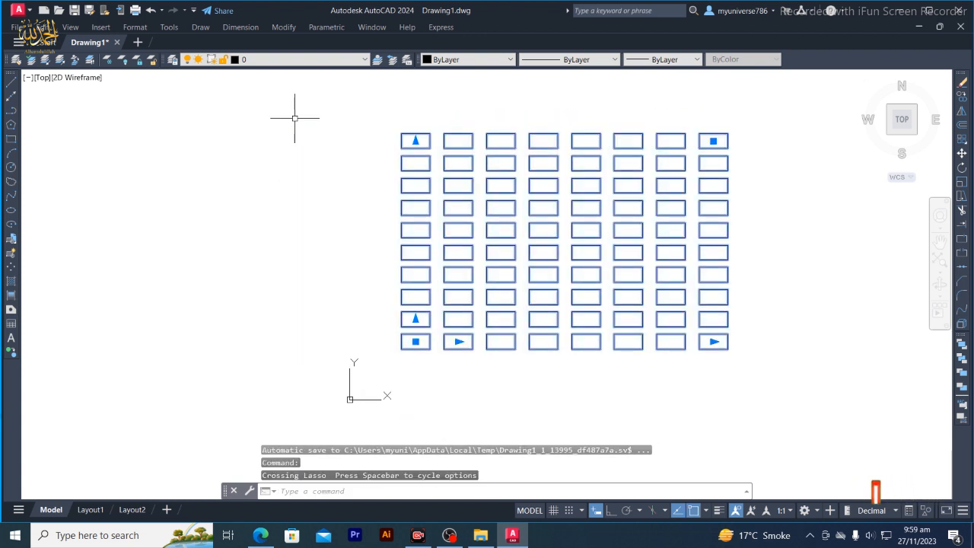
{"action": "key", "text": "Delete"}
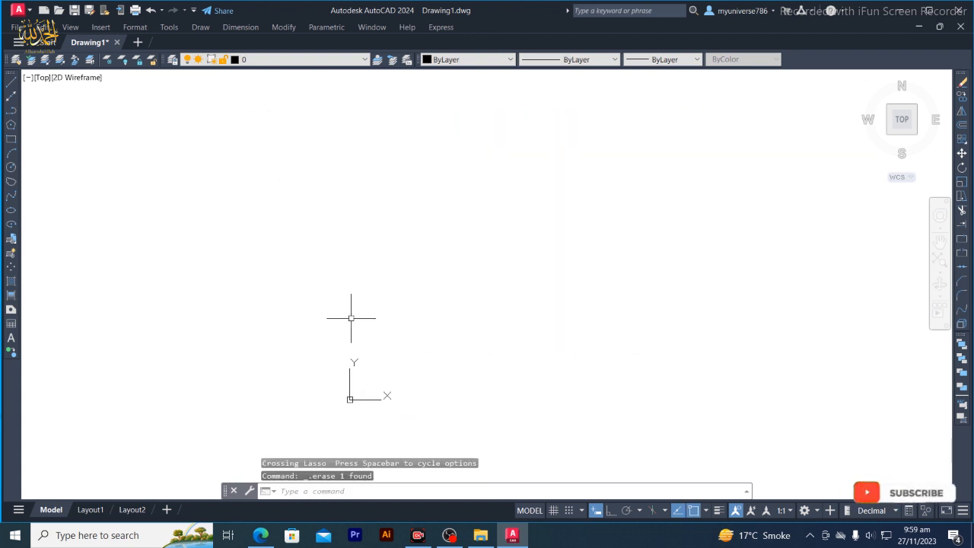
Draw a circle with a radius of about 256 units in the upper middle of the empty drawing
{"action": "scroll", "coordinate": [542, 376], "scroll_direction": "down", "scroll_amount": 2}
{"action": "scroll", "coordinate": [542, 376], "scroll_direction": "up", "scroll_amount": 5}
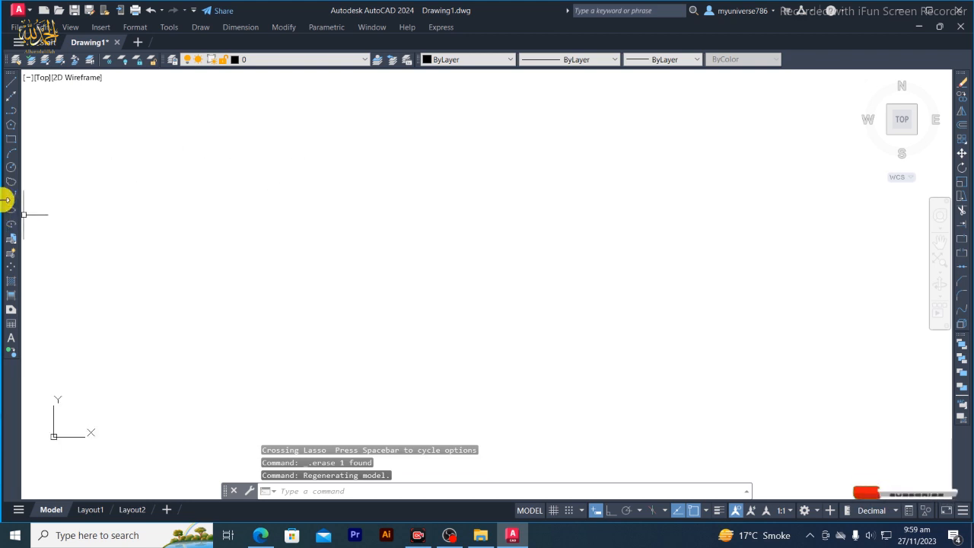
{"action": "left_click", "coordinate": [10, 167]}
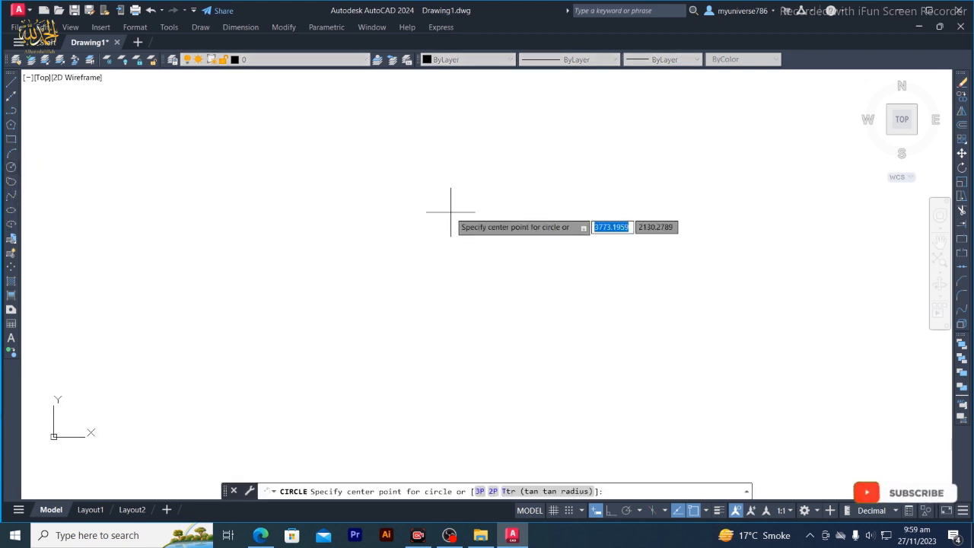
{"action": "left_click", "coordinate": [451, 212]}
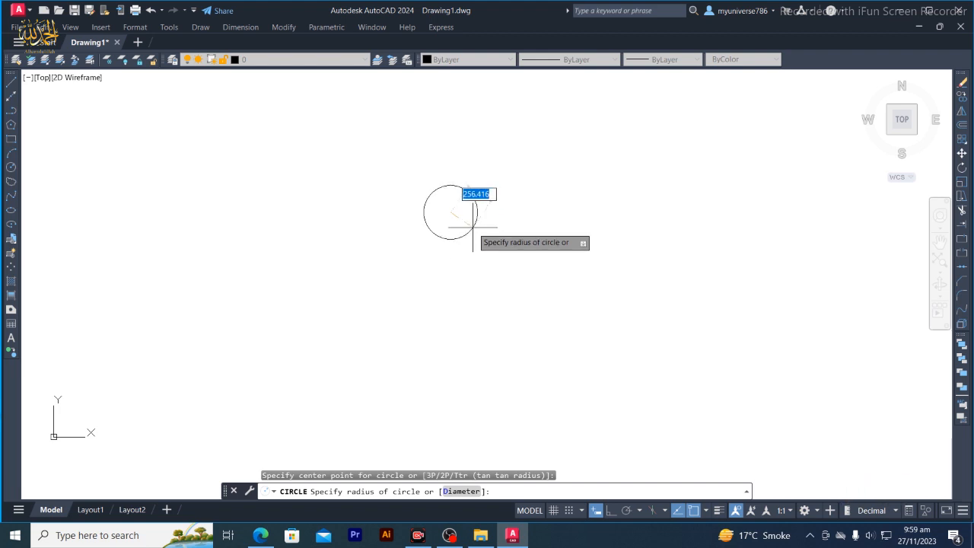
{"action": "left_click", "coordinate": [474, 225]}
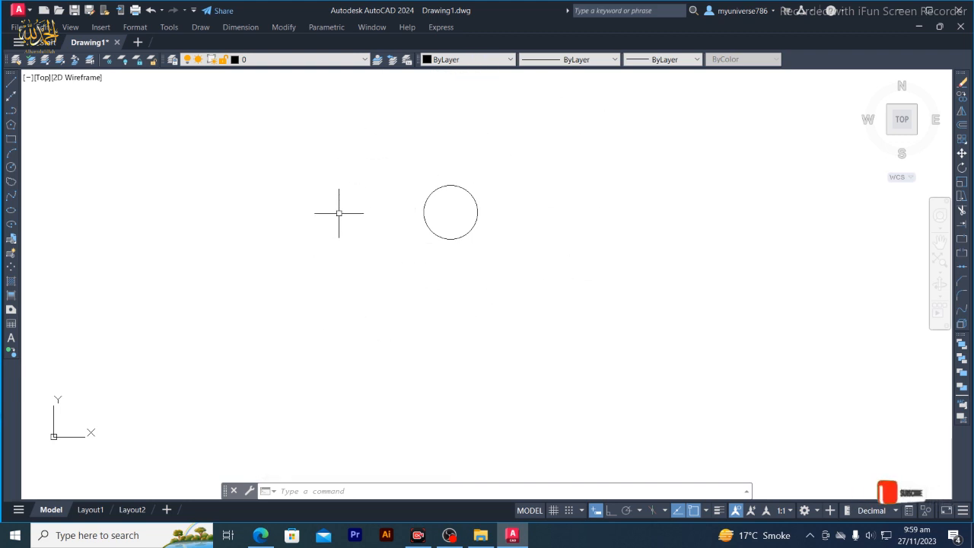
Draw a small, nearly square rectangle below and to the left of the circle
{"action": "left_click", "coordinate": [11, 140]}
{"action": "left_click", "coordinate": [240, 290]}
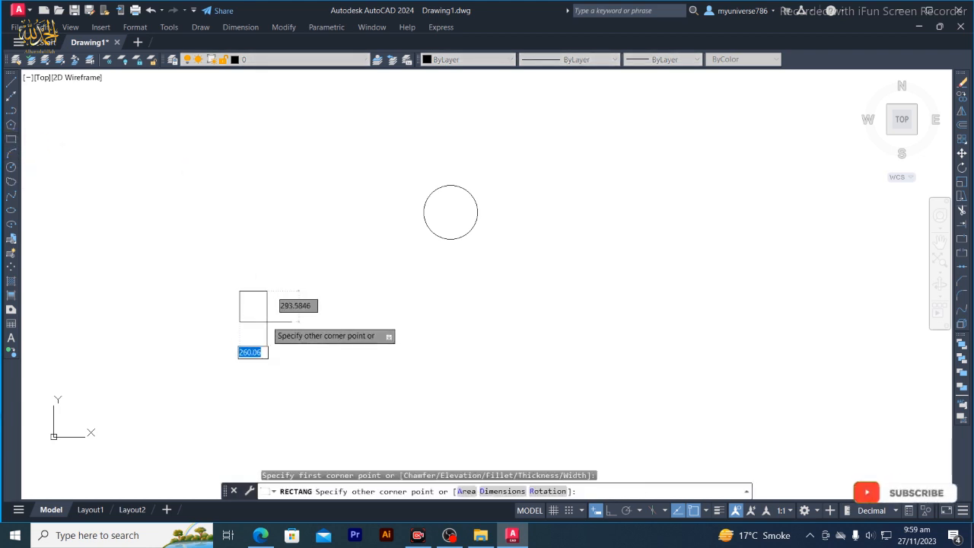
{"action": "left_click", "coordinate": [279, 326]}
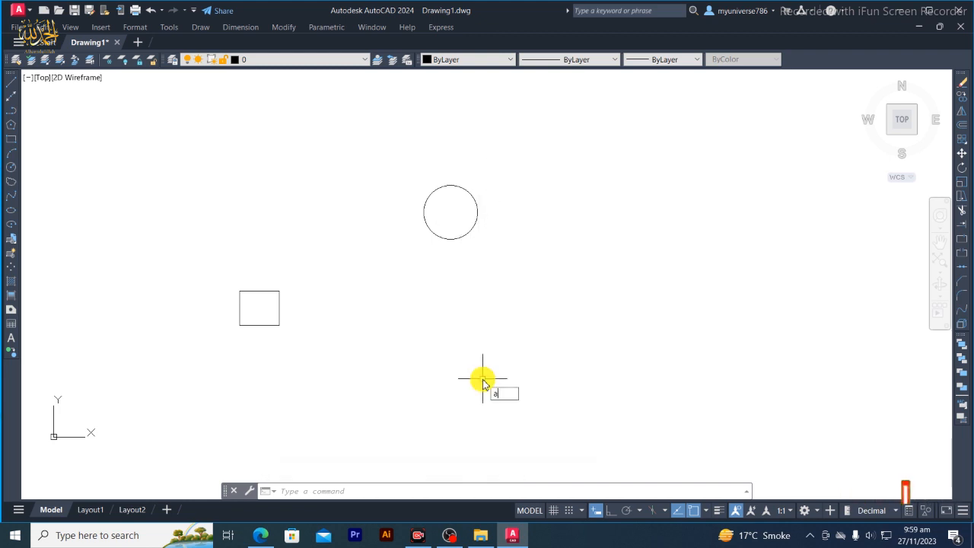
Create a polar array of the small rectangle around the circle's center
{"action": "type", "text": "R"}
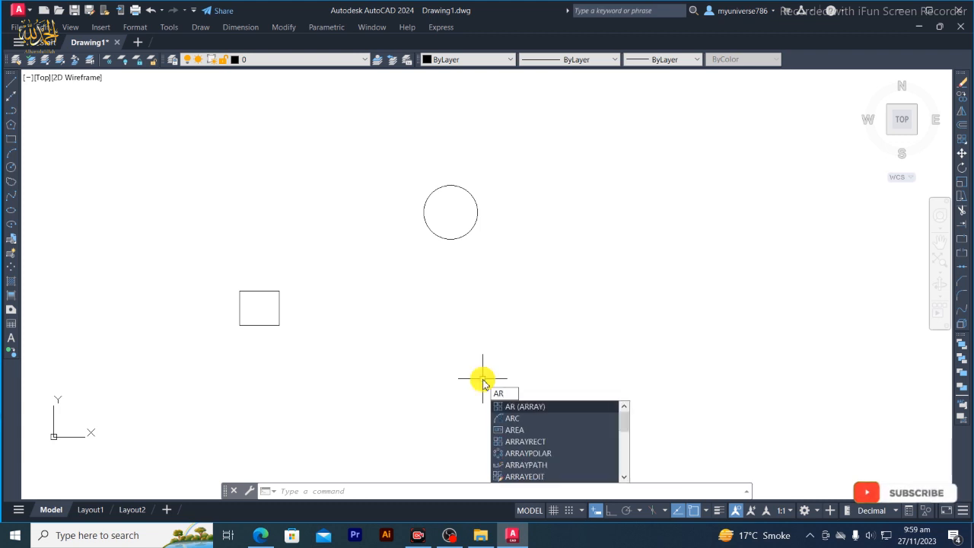
{"action": "key", "text": "Return"}
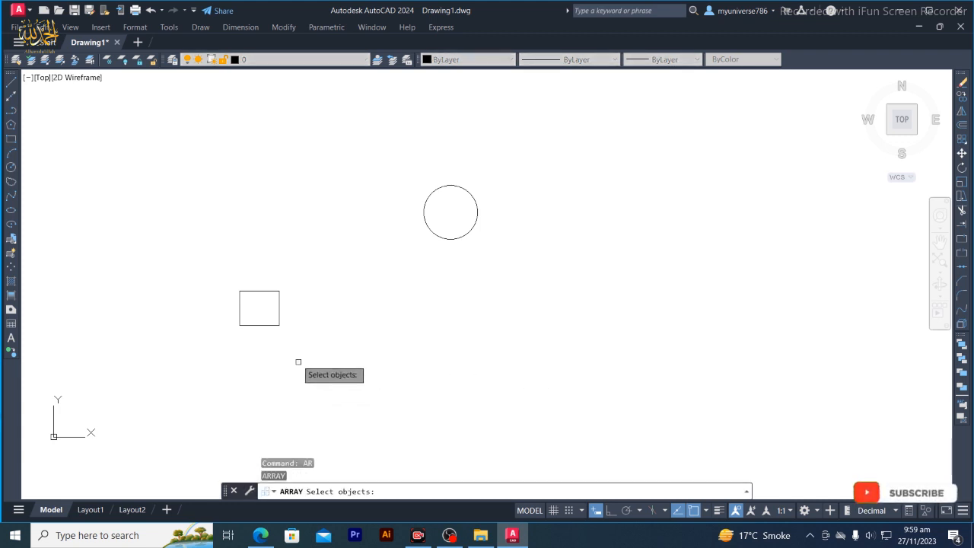
{"action": "left_click", "coordinate": [271, 324]}
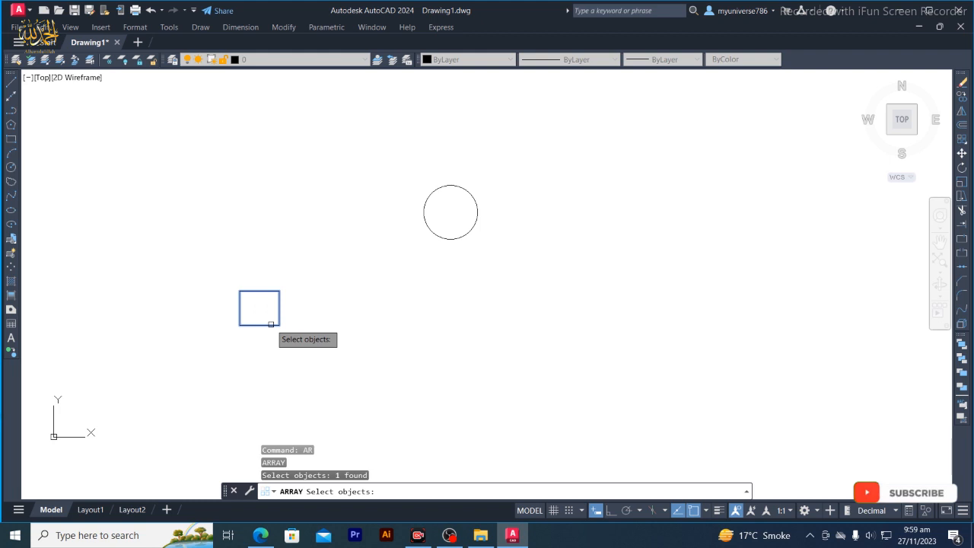
{"action": "right_click", "coordinate": [271, 324]}
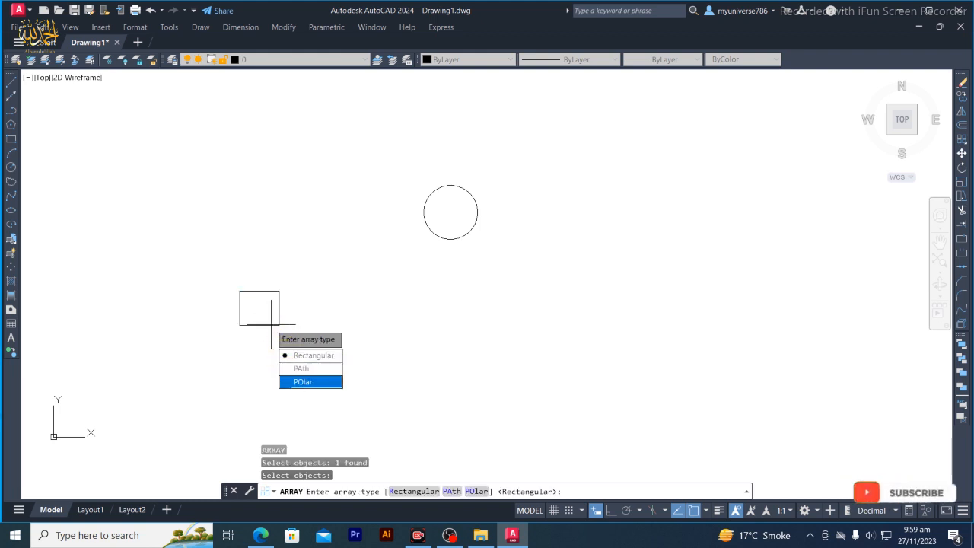
{"action": "left_click", "coordinate": [303, 381]}
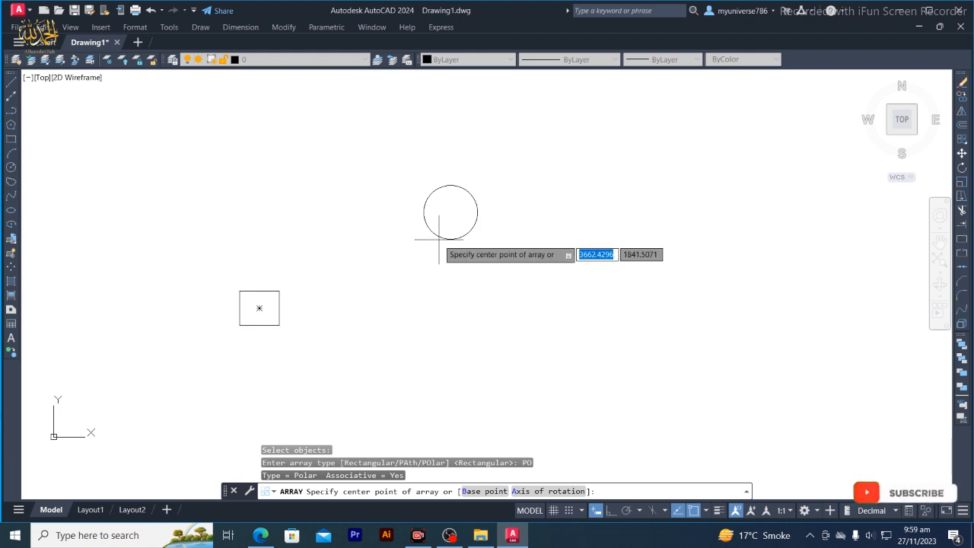
{"action": "left_click", "coordinate": [450, 213]}
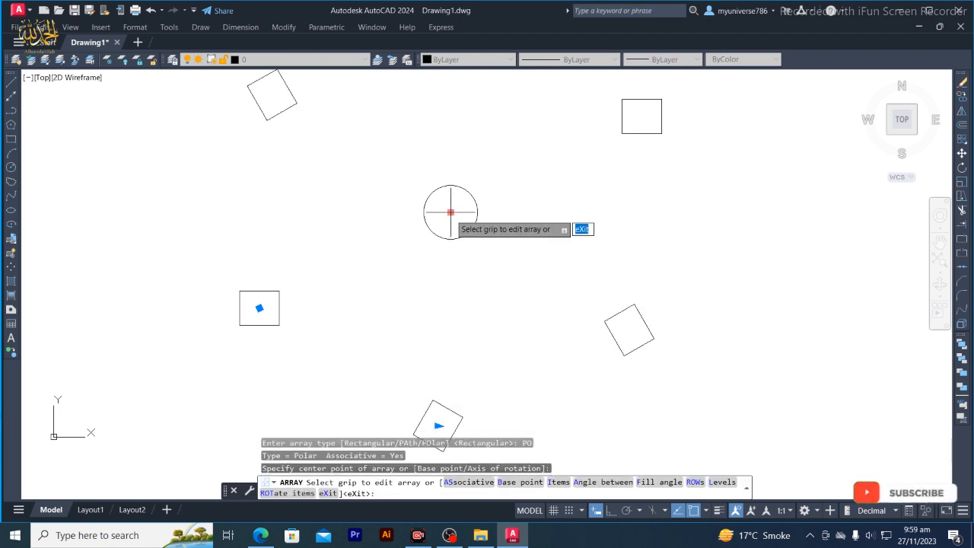
{"action": "scroll", "coordinate": [450, 212], "scroll_direction": "down", "scroll_amount": 2}
{"action": "scroll", "coordinate": [451, 213], "scroll_direction": "down", "scroll_amount": 2}
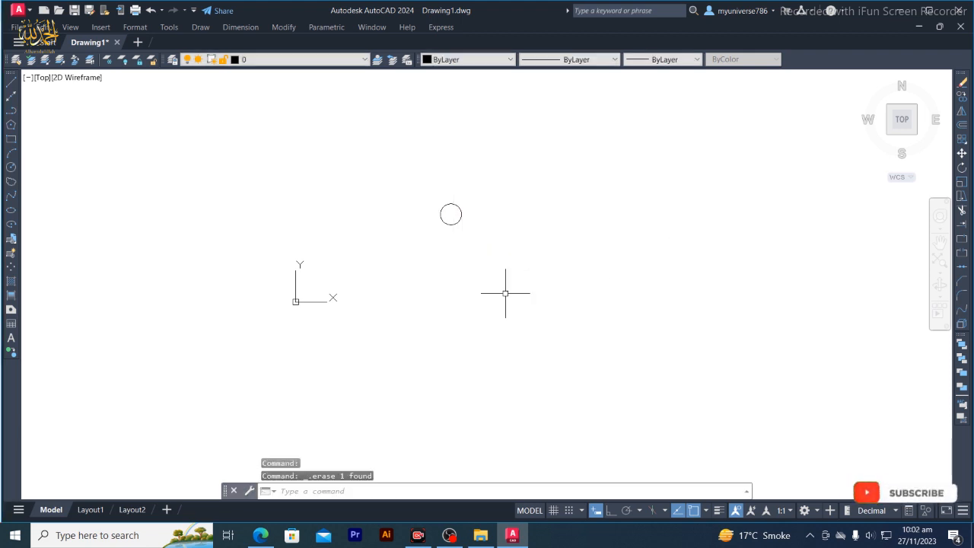
Draw a rectangle about 653 by 579 units just below and slightly left of the circle
{"action": "left_click", "coordinate": [10, 140]}
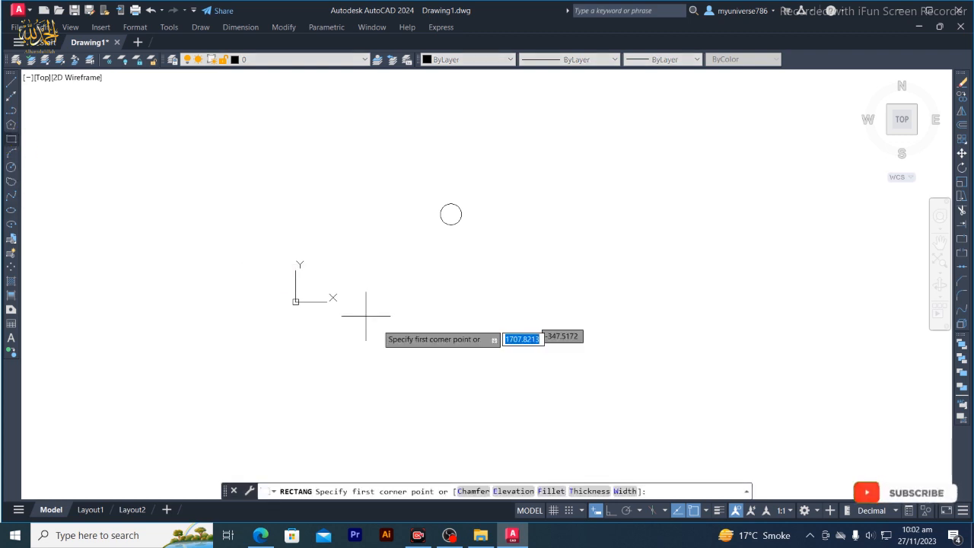
{"action": "left_click", "coordinate": [382, 320]}
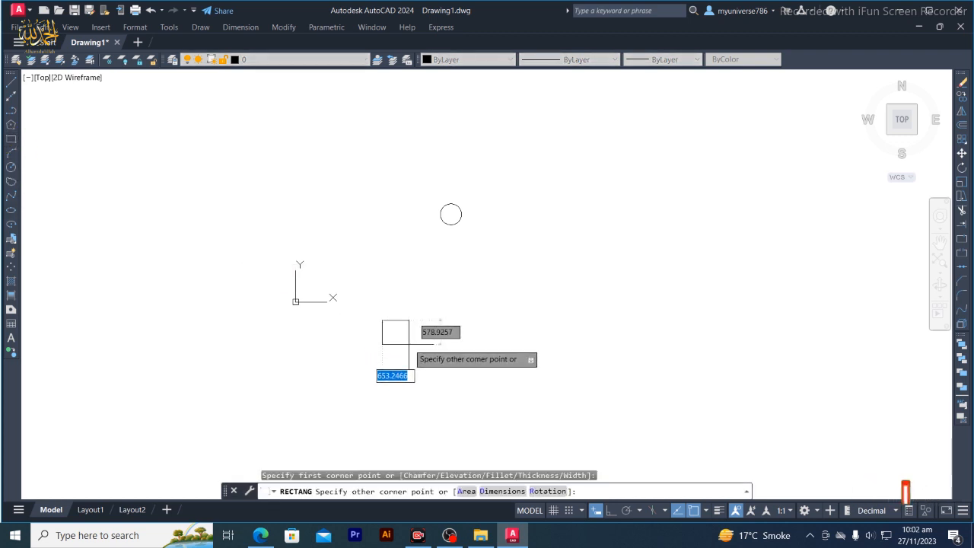
{"action": "left_click", "coordinate": [409, 345]}
Array the new rectangle in a polar pattern centered on the circle's center
{"action": "type", "text": "AR"}
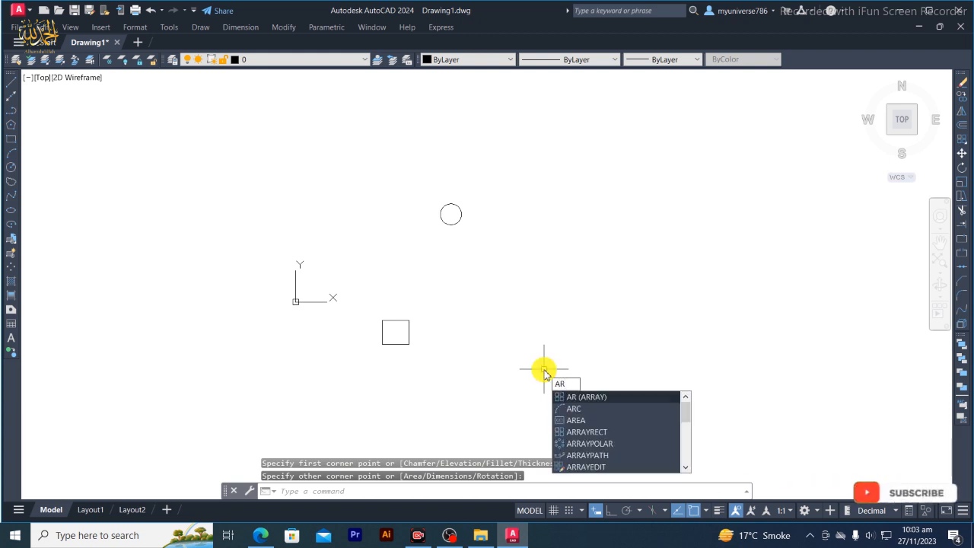
{"action": "key", "text": "Return"}
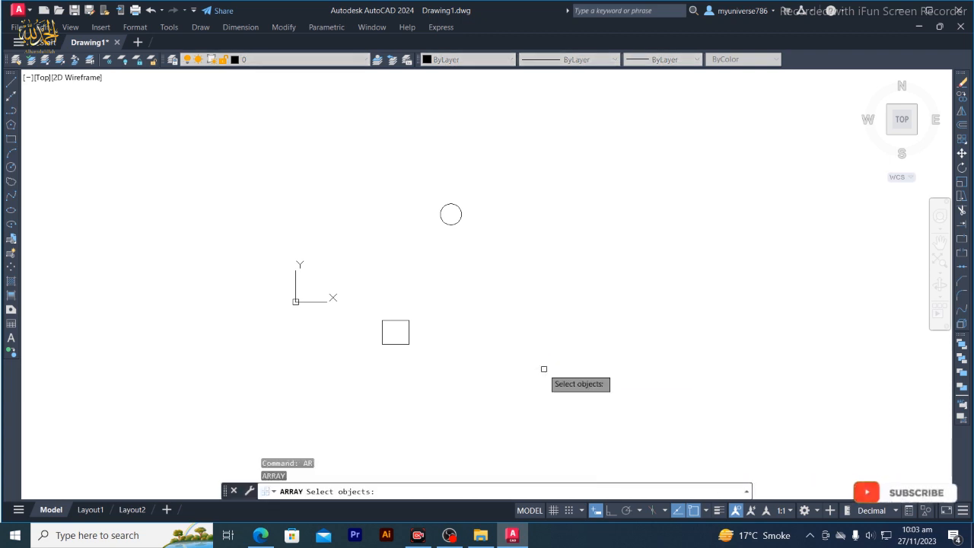
{"action": "left_click", "coordinate": [404, 345]}
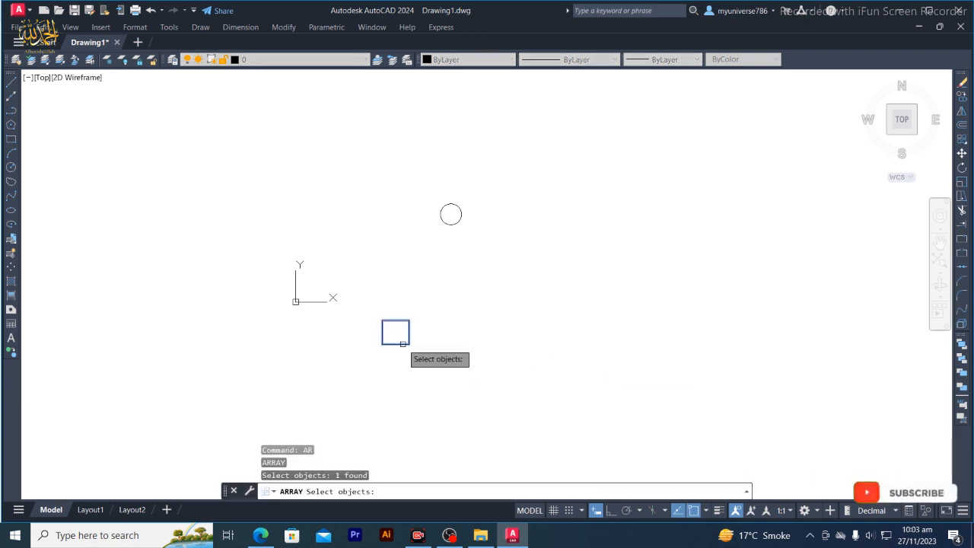
{"action": "key", "text": "Return"}
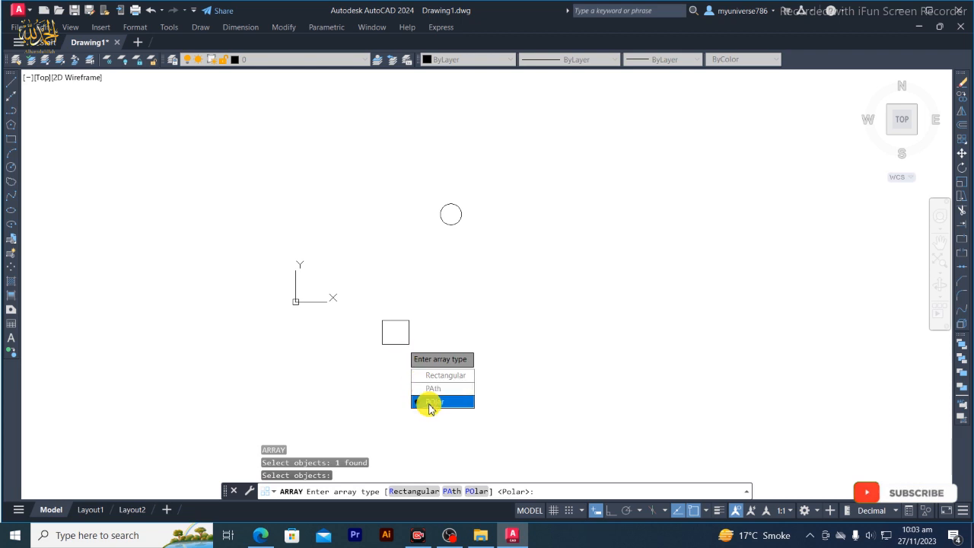
{"action": "left_click", "coordinate": [429, 403]}
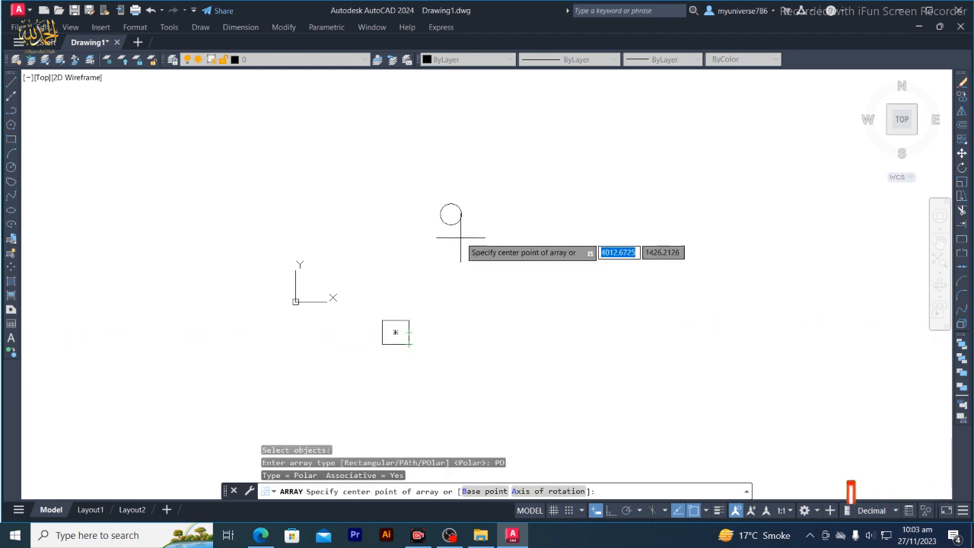
{"action": "left_click", "coordinate": [451, 215]}
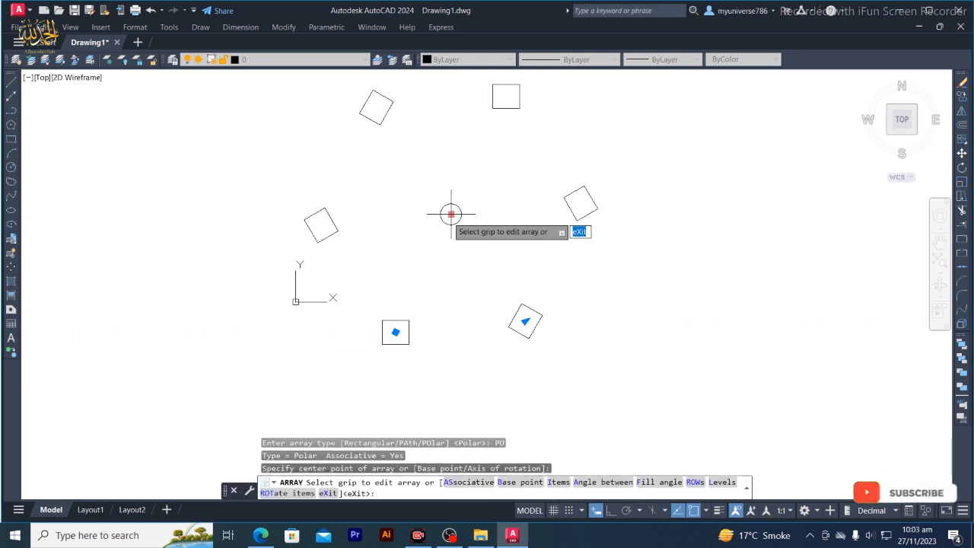